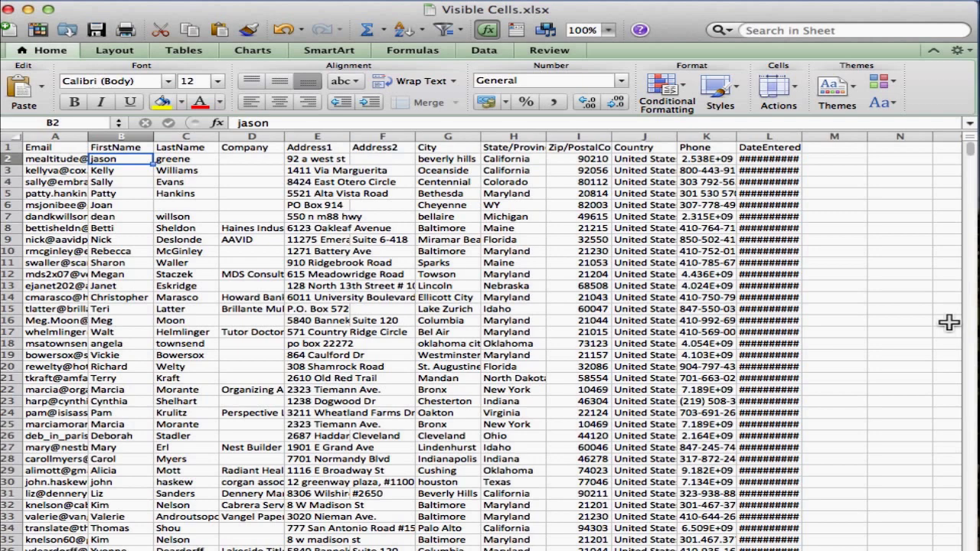
Select the DateEntered column and check the date in L2 and the phone value in K2
click(771, 135)
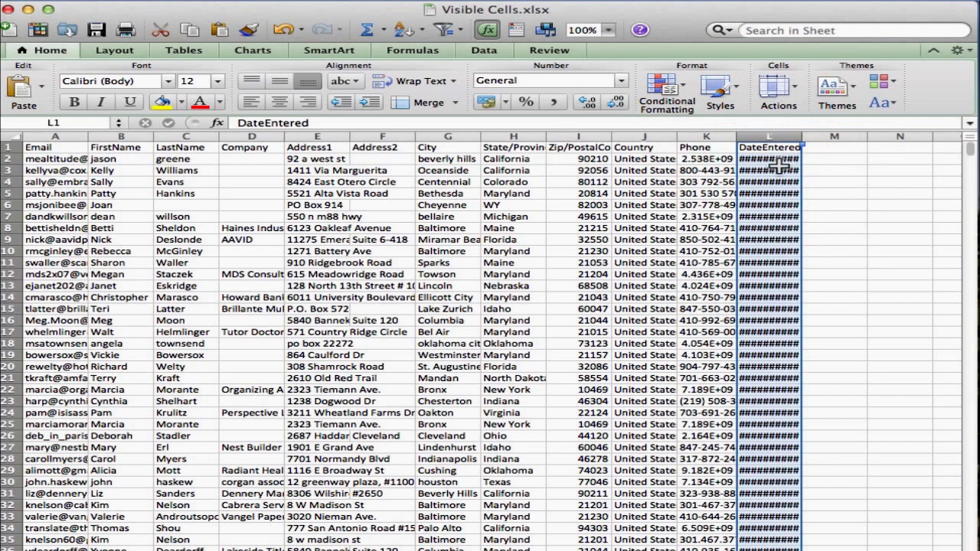
click(779, 159)
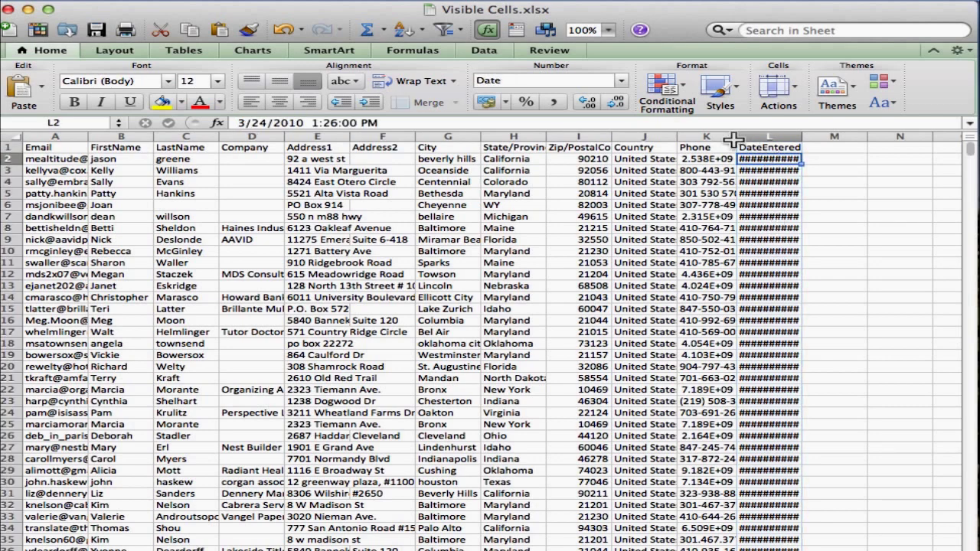
click(706, 158)
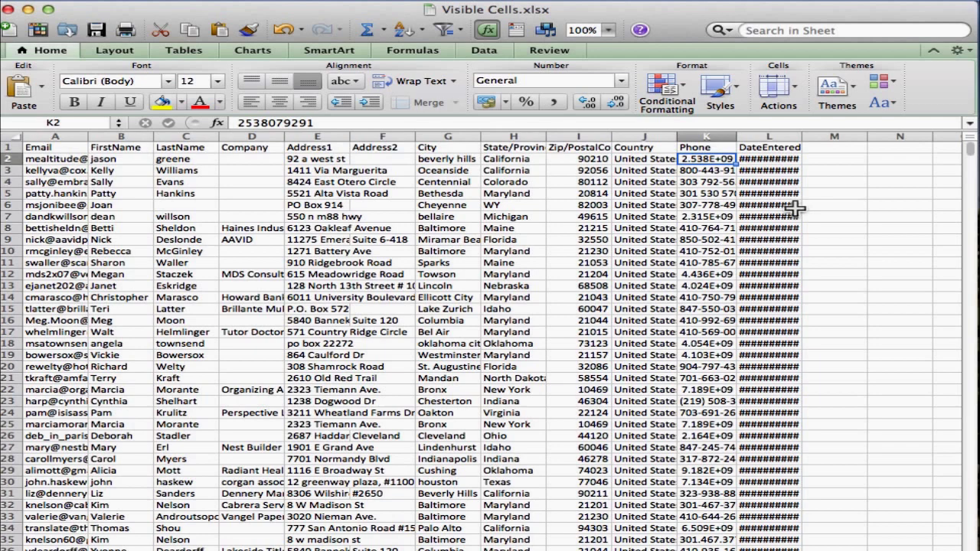
click(772, 159)
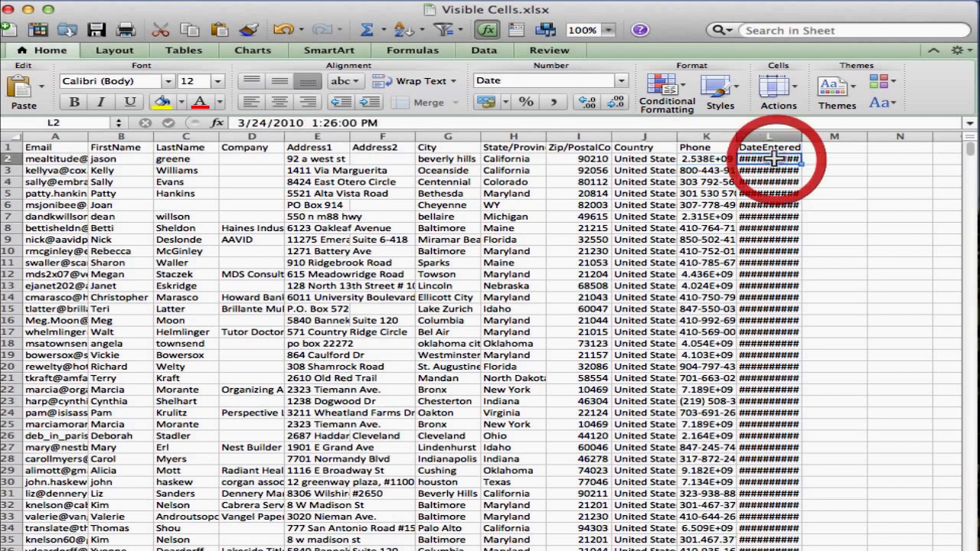
click(703, 159)
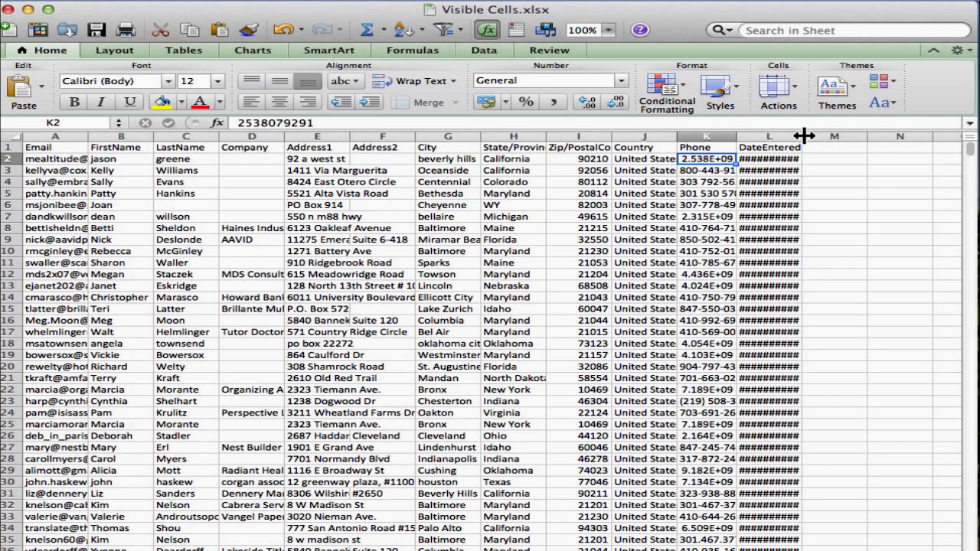
Try widening the DateEntered column L to 16.00 and scroll to review the rows
drag(803, 136, 803, 136)
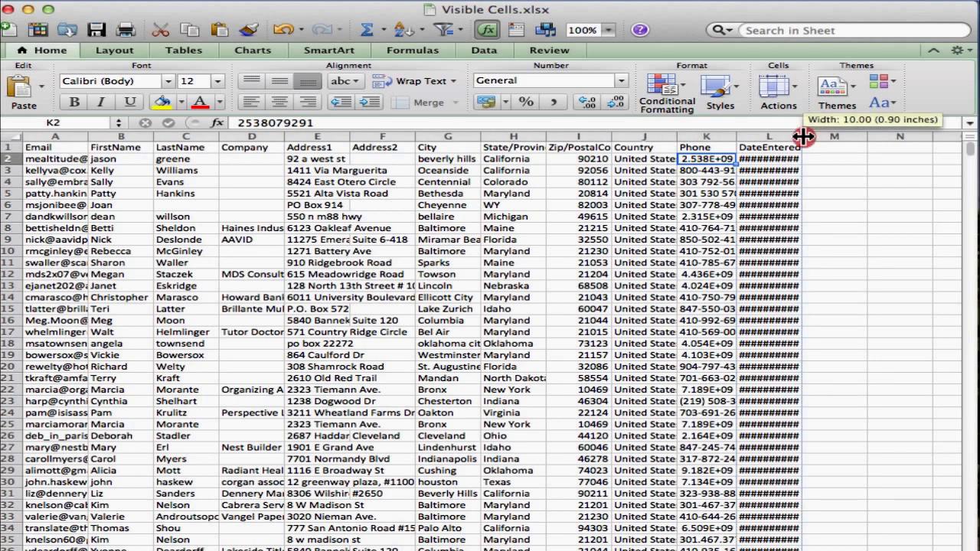
drag(803, 136, 804, 136)
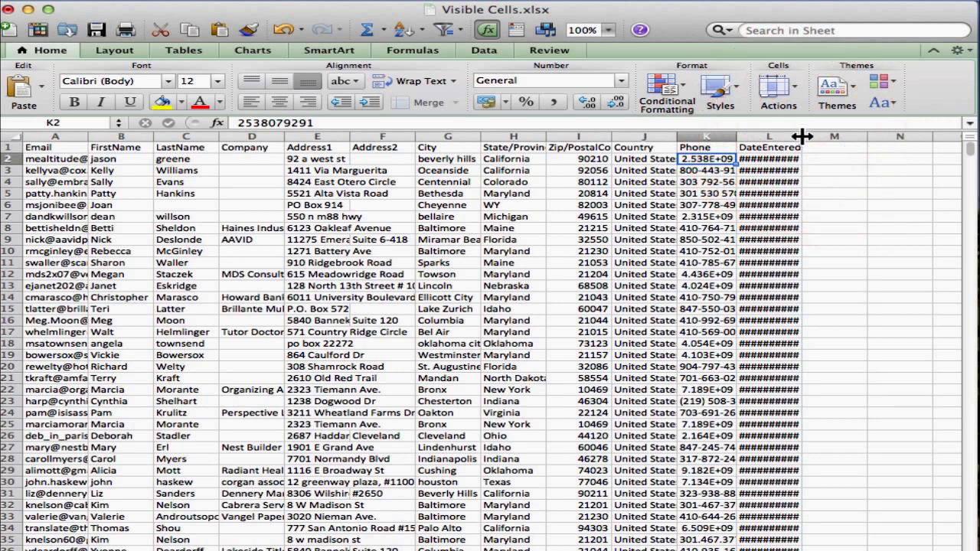
mouse_move(804, 136)
mouse_down()
mouse_move(839, 137)
mouse_move(786, 137)
mouse_move(801, 138)
mouse_up()
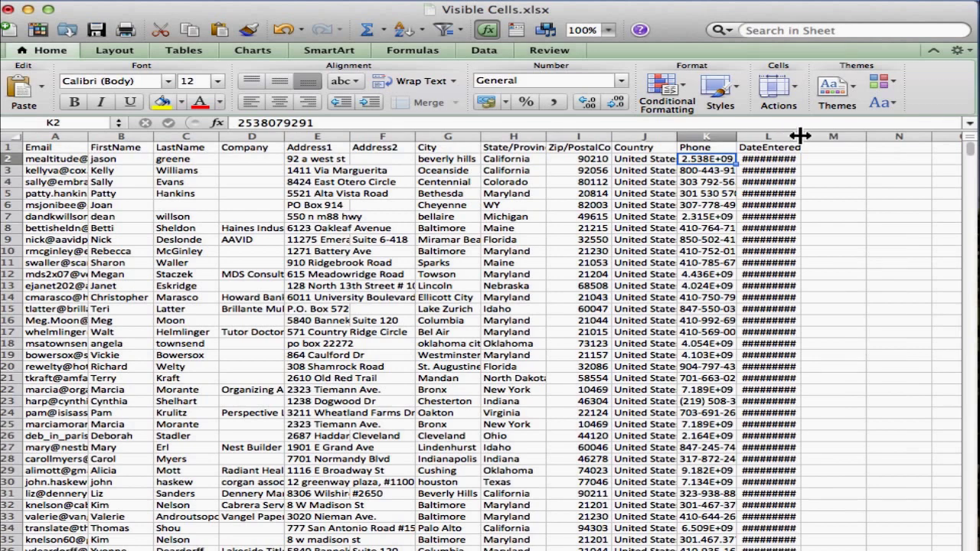
scroll(784, 262, down, 5)
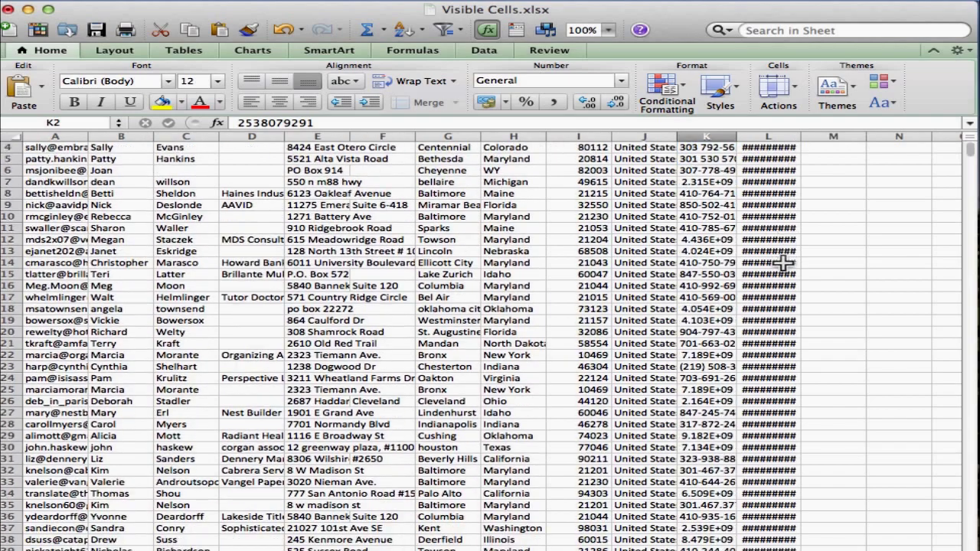
scroll(785, 262, down, 10)
scroll(784, 262, up, 10)
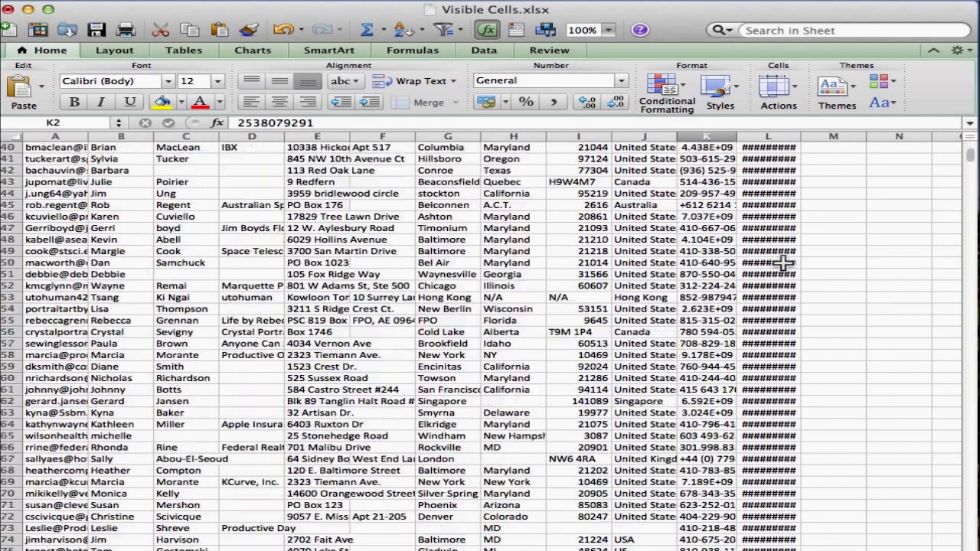
scroll(784, 263, up, 6)
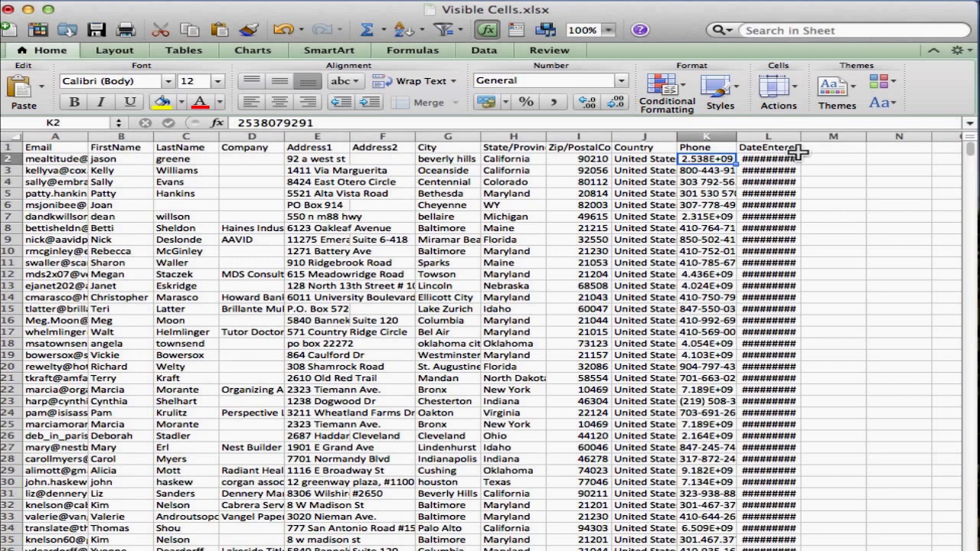
AutoFit column L, then narrow it back to about 10.67; AutoFit Email column A, then narrow it to about 16.83
click(769, 136)
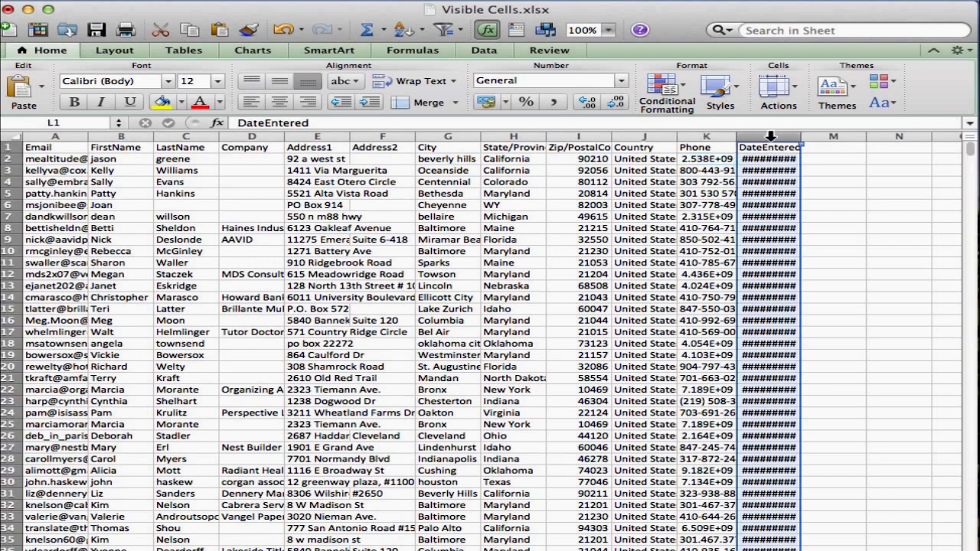
click(813, 149)
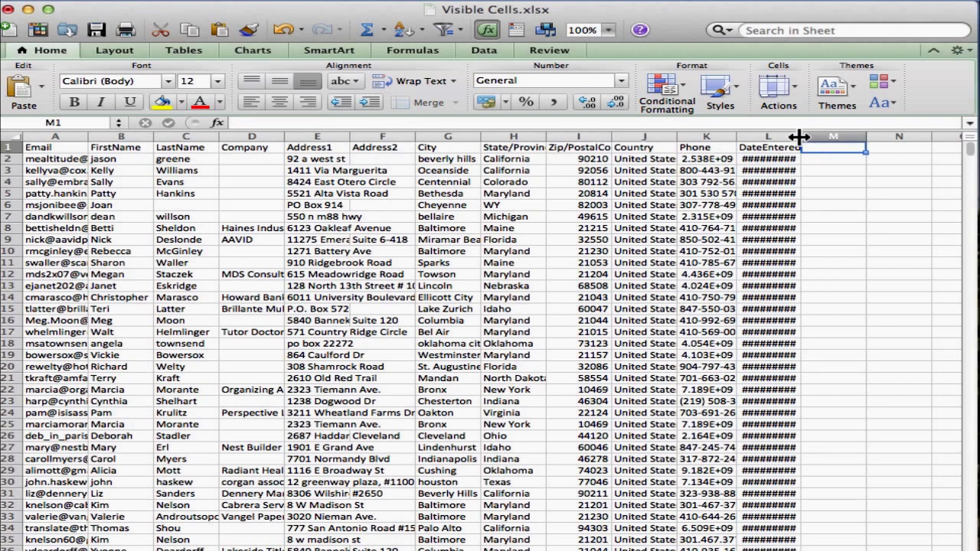
double_click(799, 137)
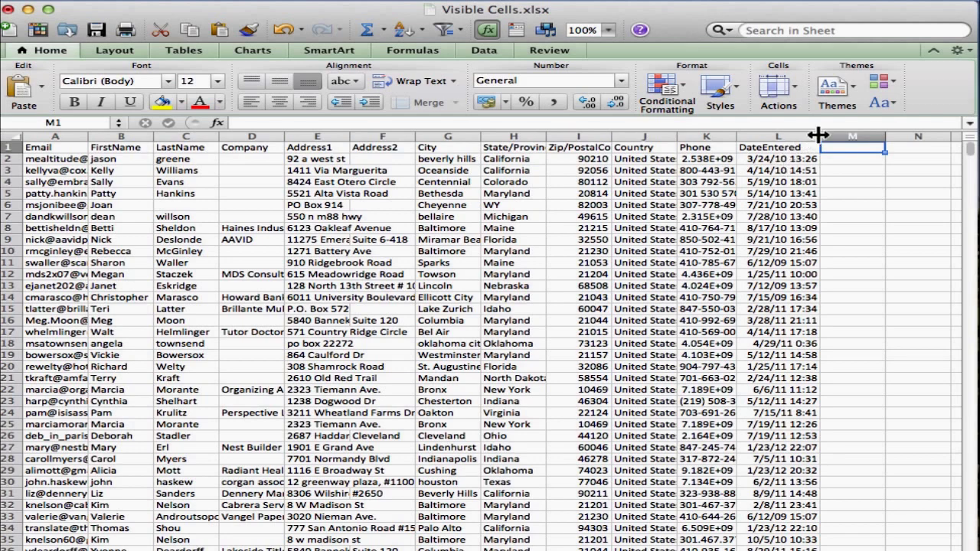
drag(819, 136, 801, 137)
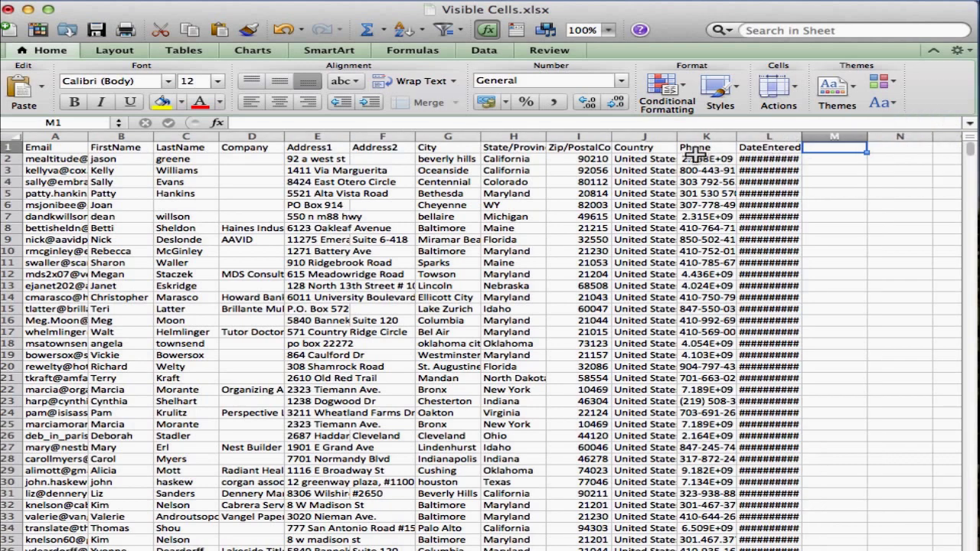
double_click(87, 137)
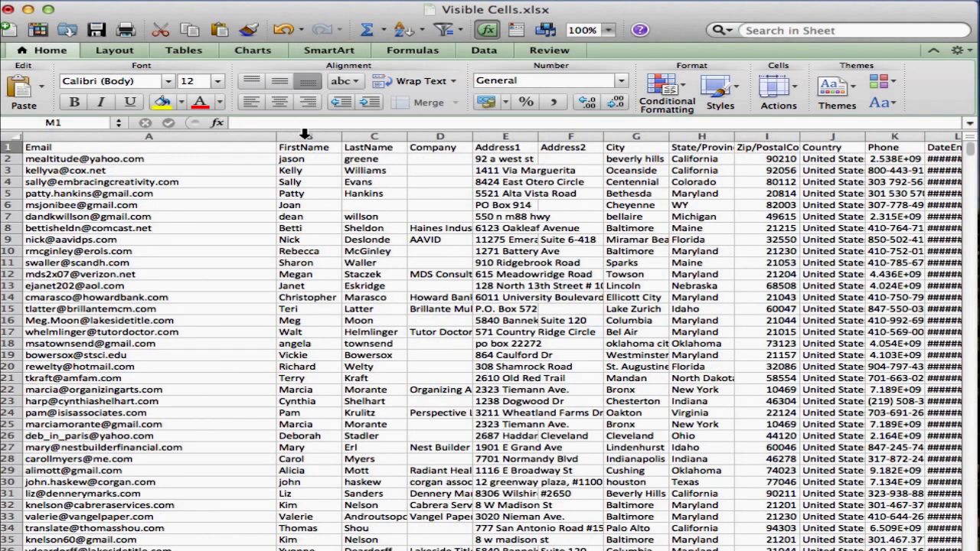
drag(283, 139, 109, 140)
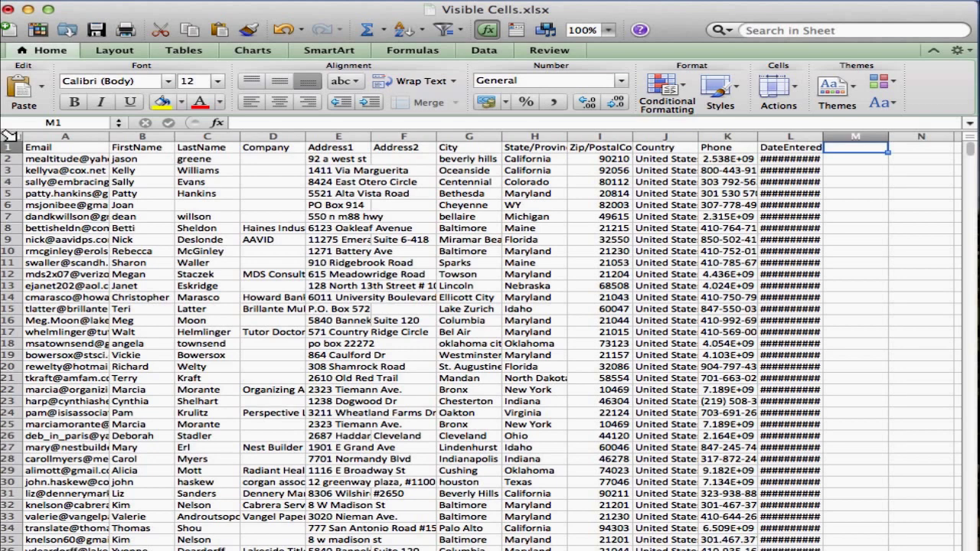
AutoFit every column of the sheet, then scroll sideways to review emails, phones and dates
click(9, 135)
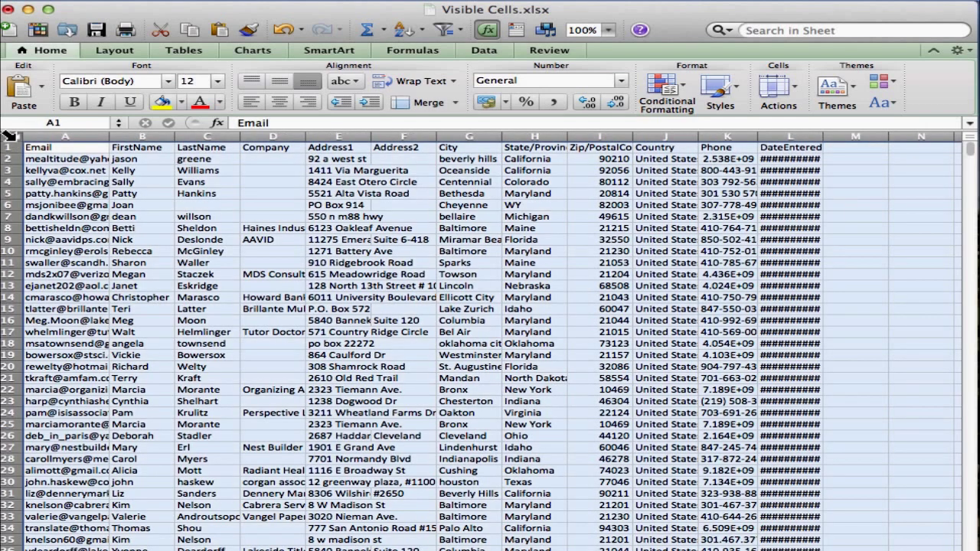
double_click(108, 136)
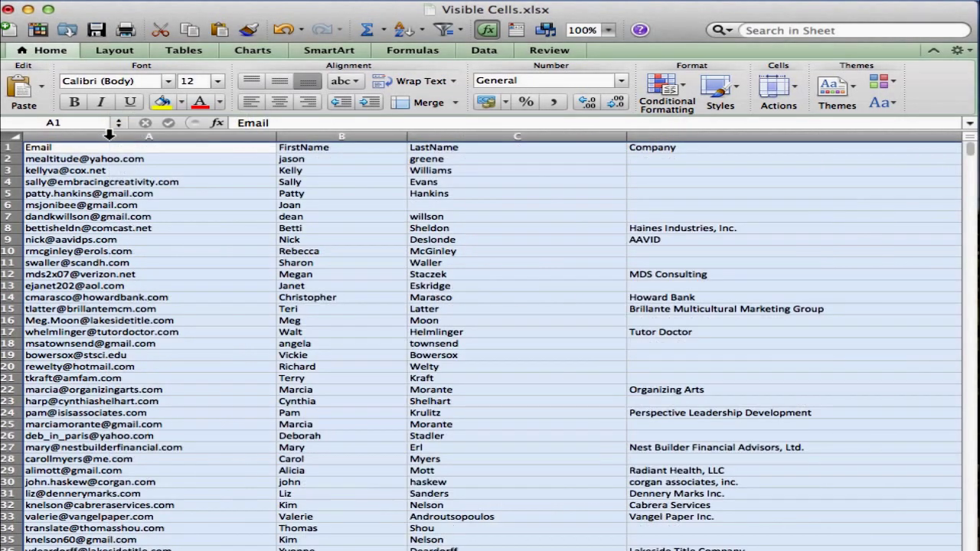
click(253, 217)
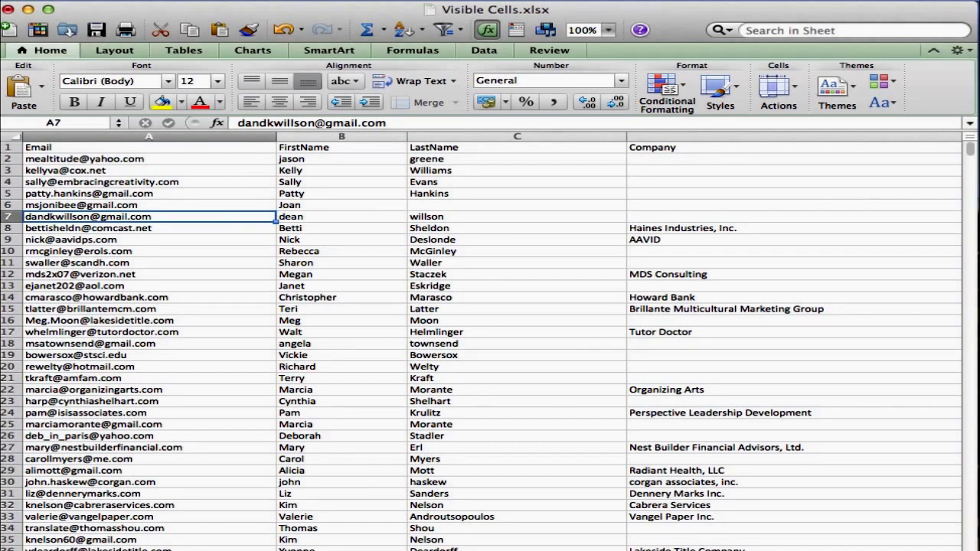
scroll(490, 344, right, 15)
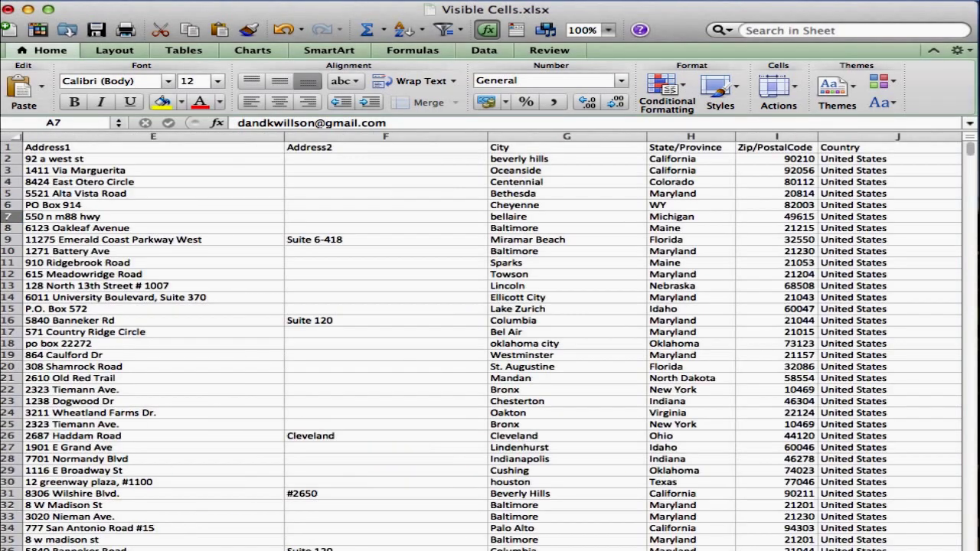
scroll(490, 344, right, 10)
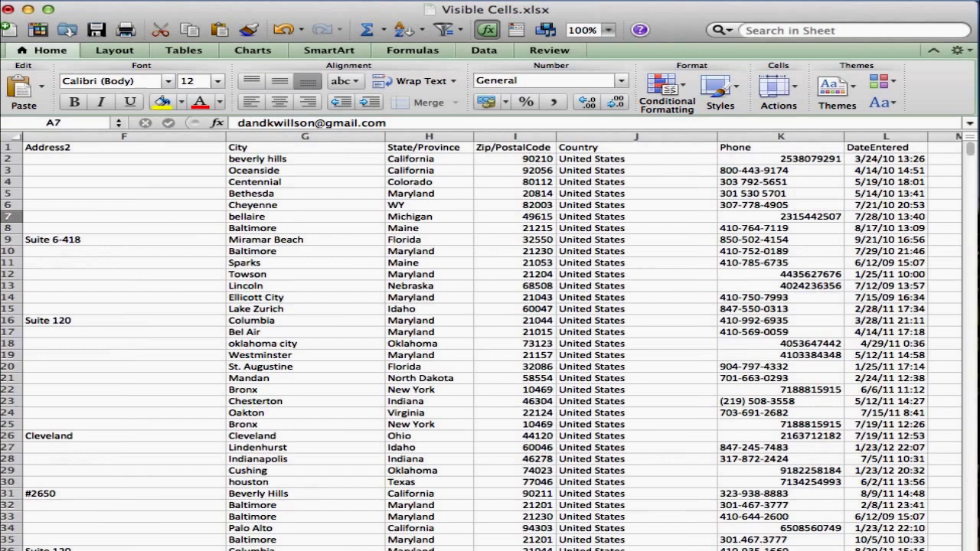
scroll(490, 344, left, 1)
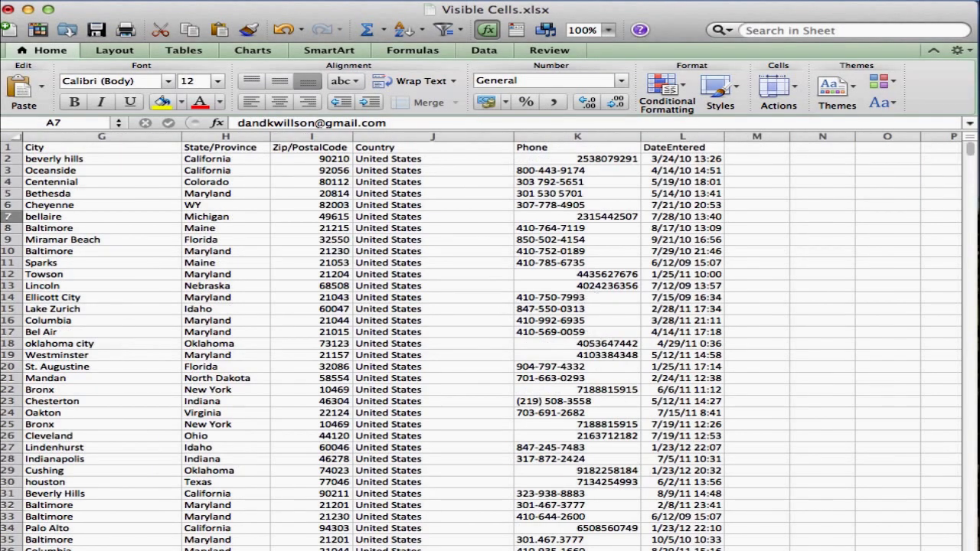
scroll(490, 345, left, 10)
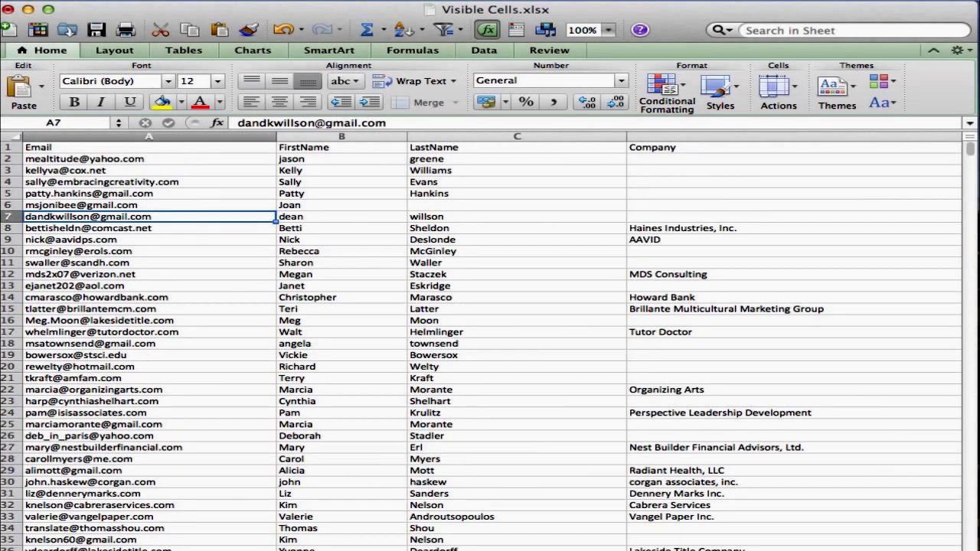
scroll(490, 345, right, 3)
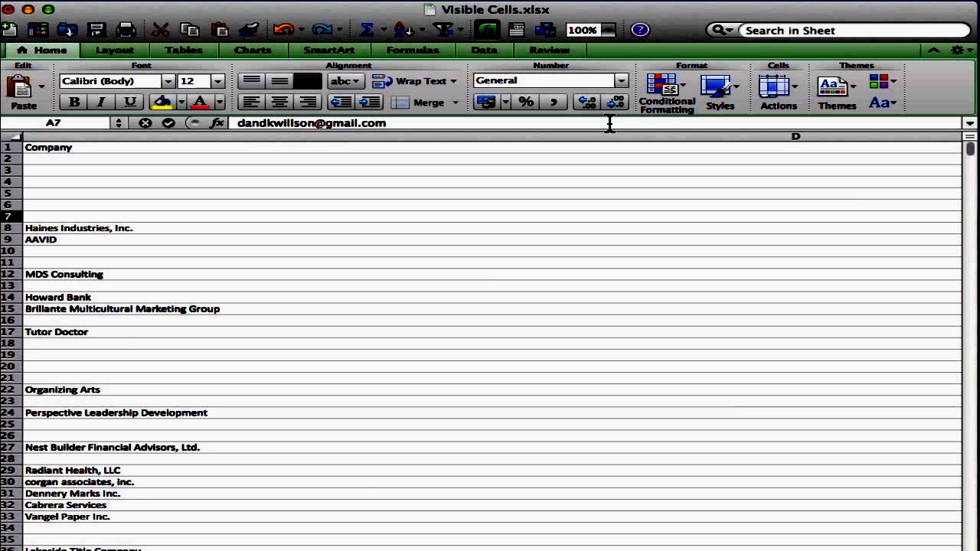
Best-fit the Company column D to its contents
click(609, 135)
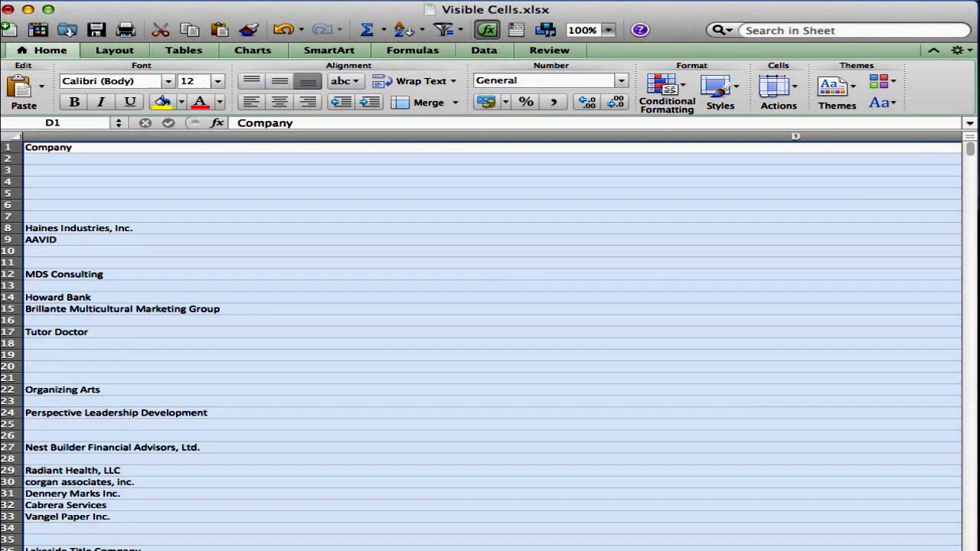
key(ctrl+0)
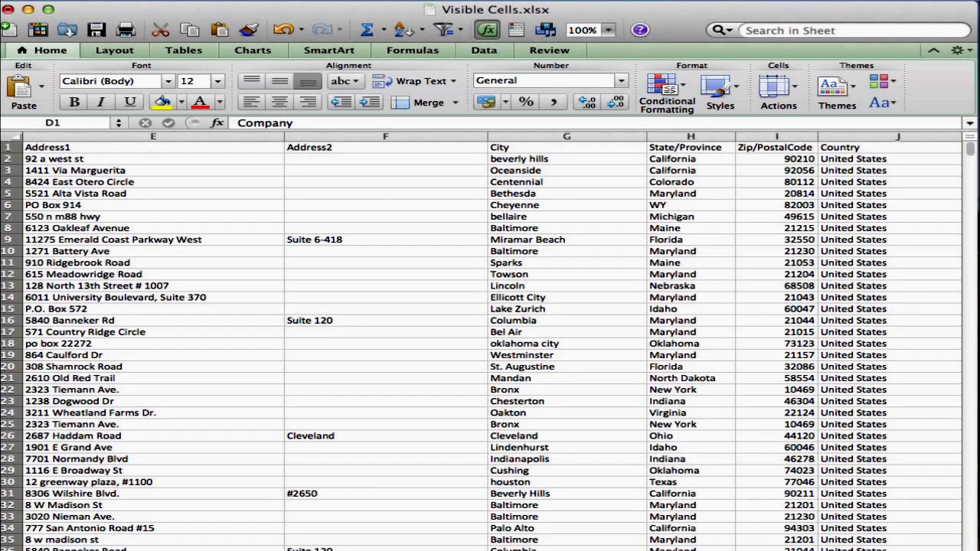
key(ctrl+shift+0)
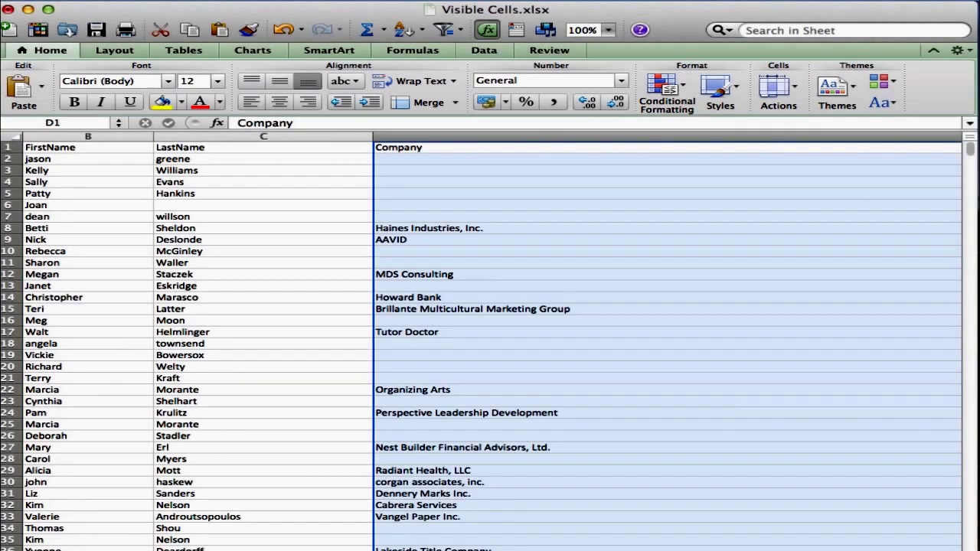
Locate and inspect the long promotional text in cell D151 that widens column D
scroll(728, 502, down, 10)
scroll(728, 501, down, 20)
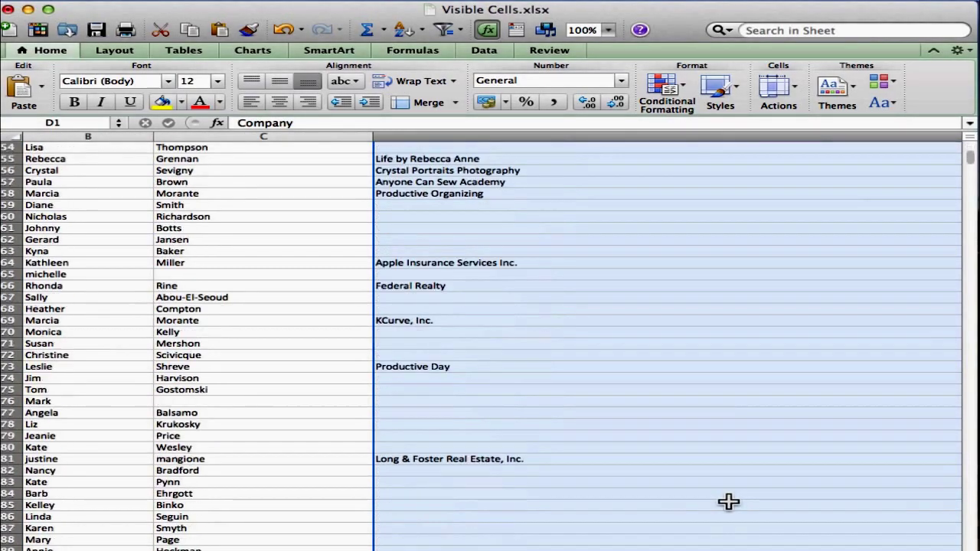
scroll(728, 501, down, 3)
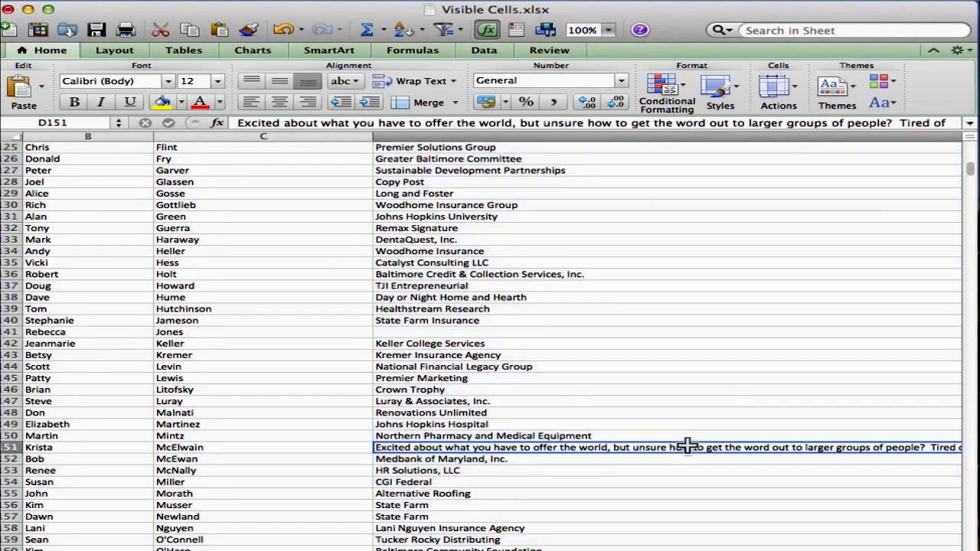
click(687, 447)
scroll(490, 341, right, 3)
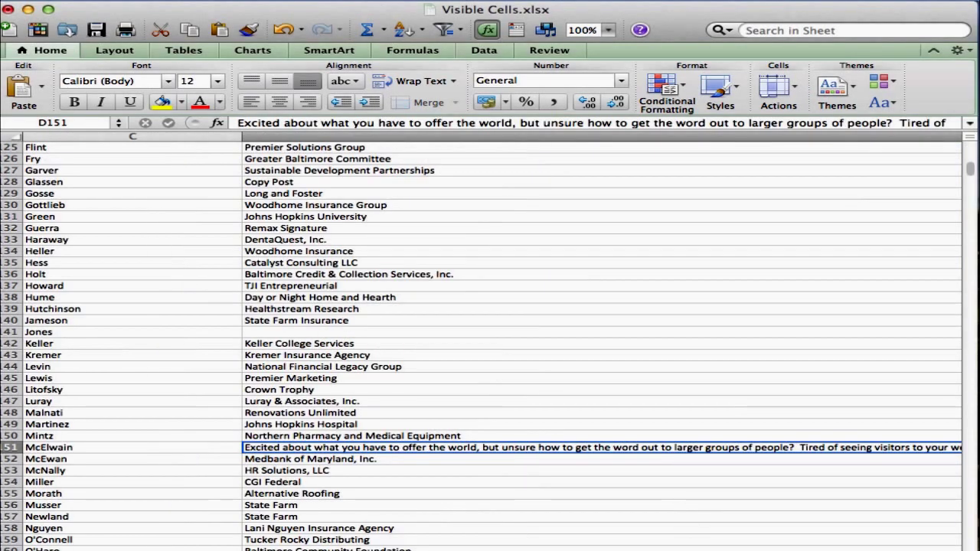
scroll(490, 341, left, 1)
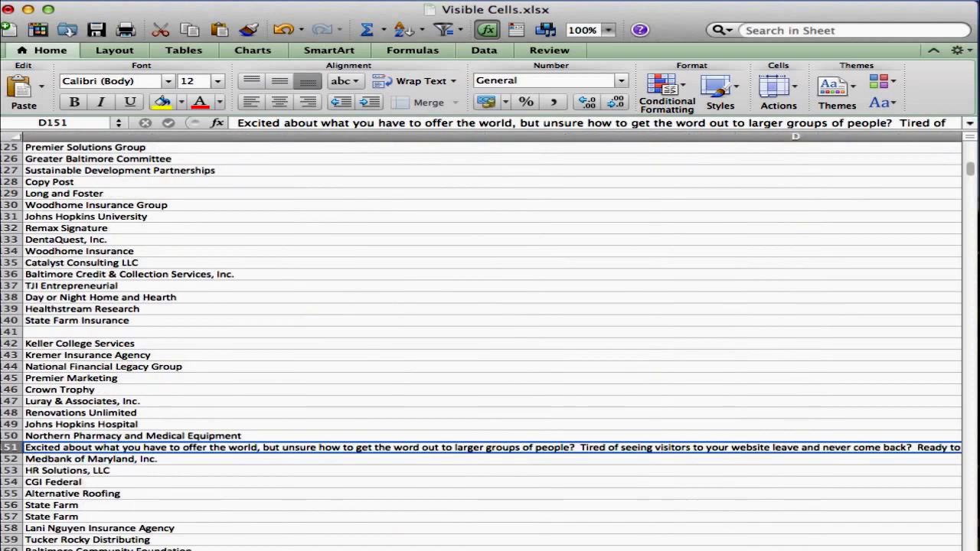
scroll(490, 341, left, 1)
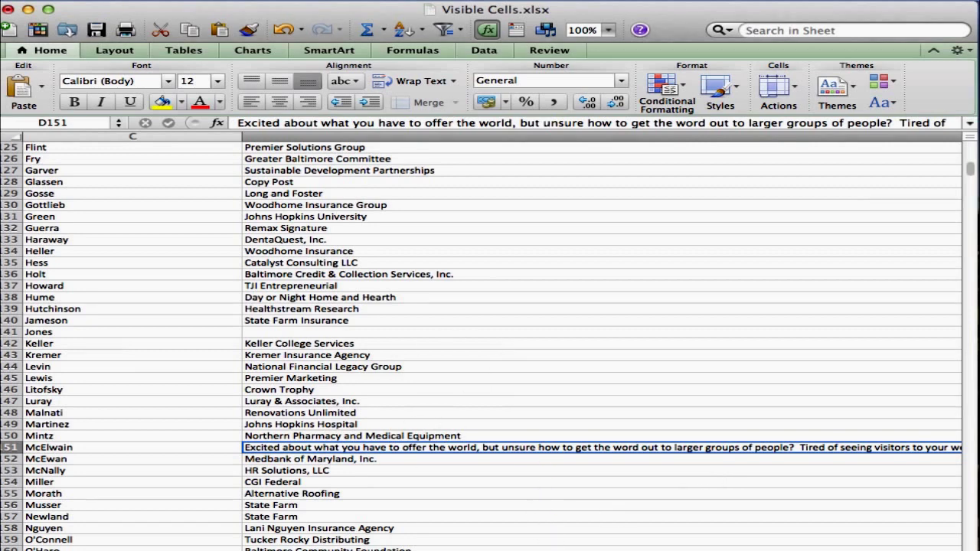
scroll(490, 337, right, 1)
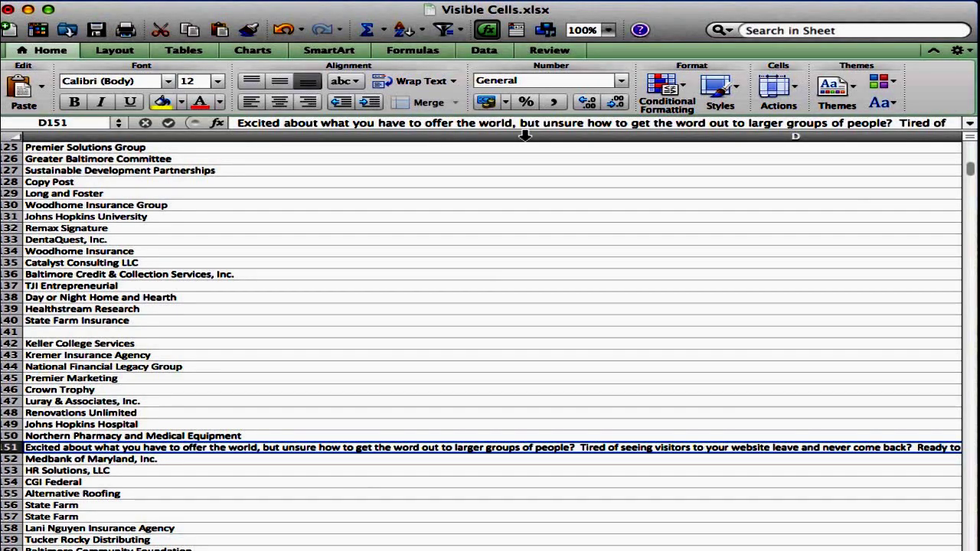
Set column D's width to 12 through the Column Width dialog
right_click(526, 136)
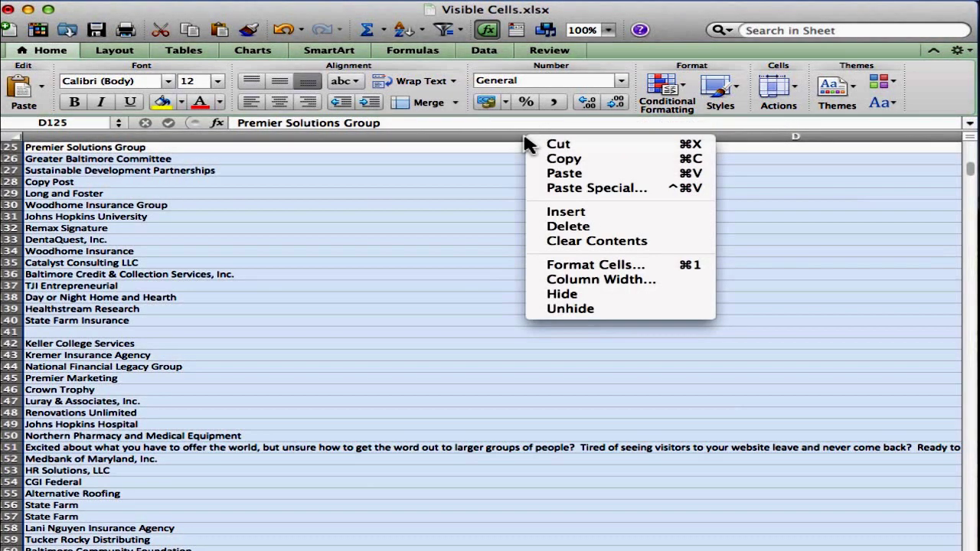
click(593, 281)
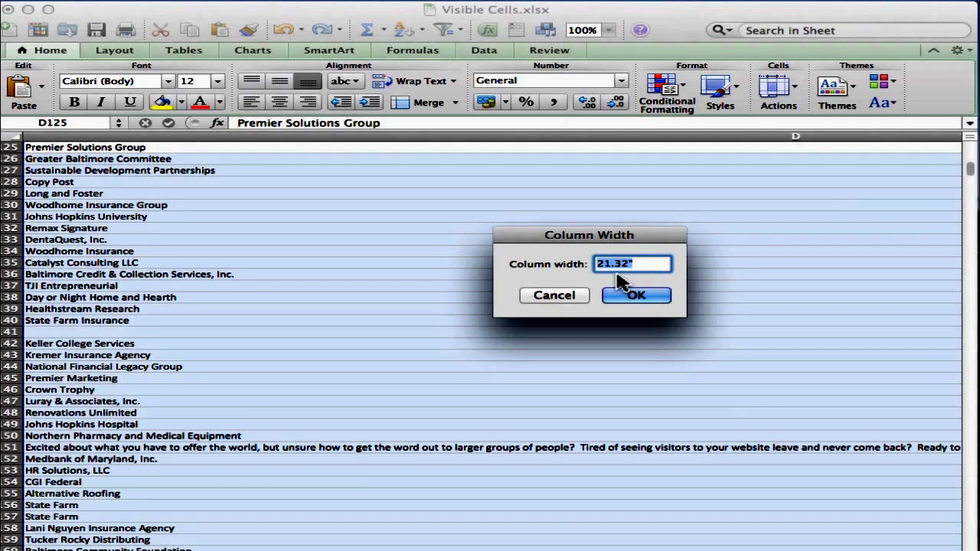
text(12)
click(637, 298)
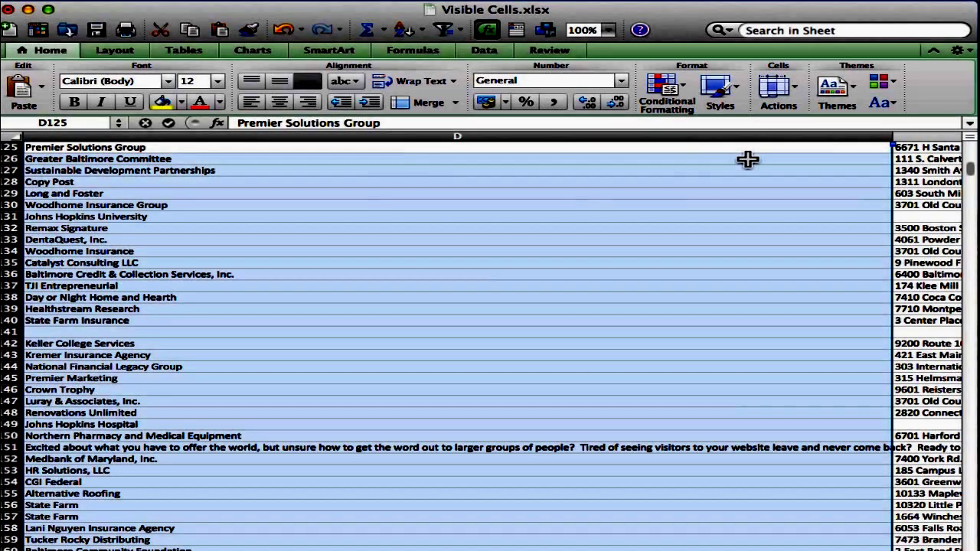
Turn on Wrap text for all of column D in Format Cells' Alignment settings
click(430, 448)
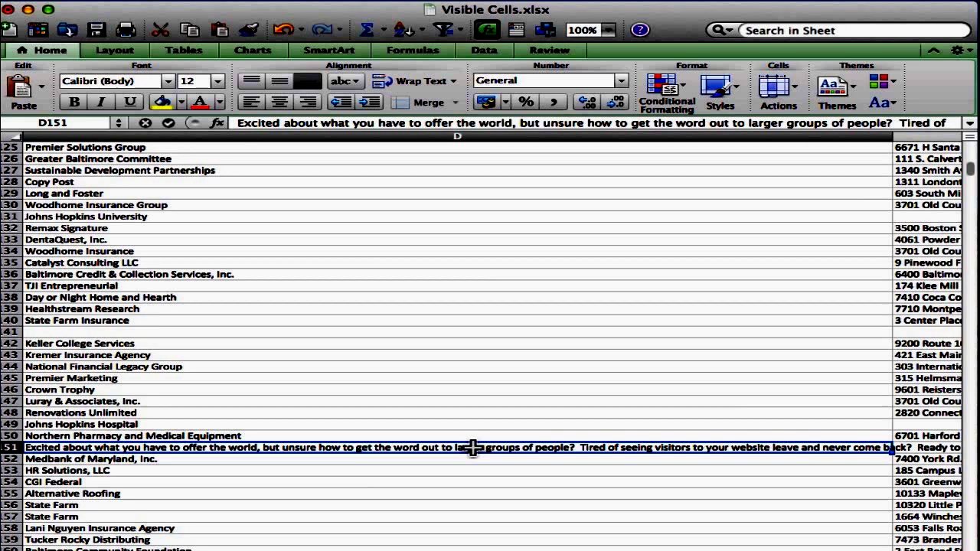
click(452, 136)
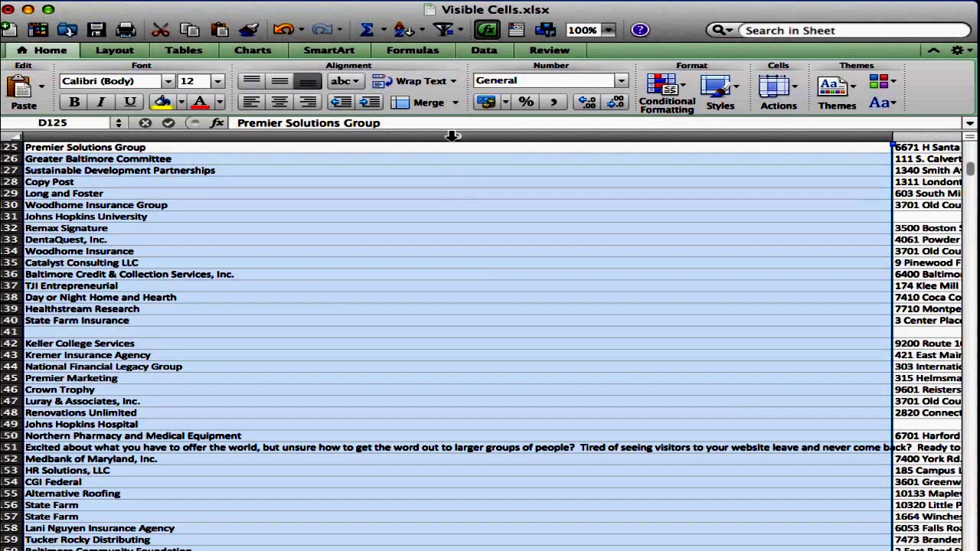
right_click(455, 139)
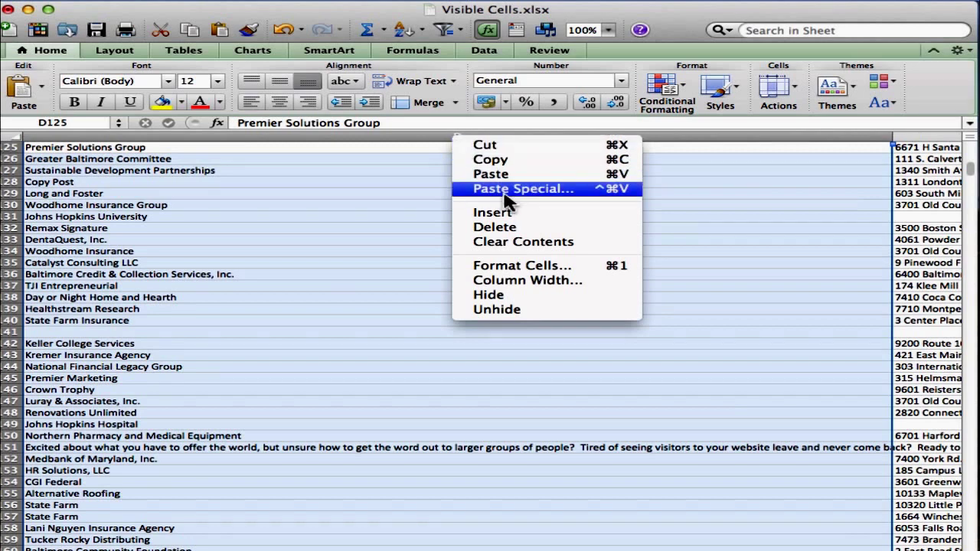
click(514, 265)
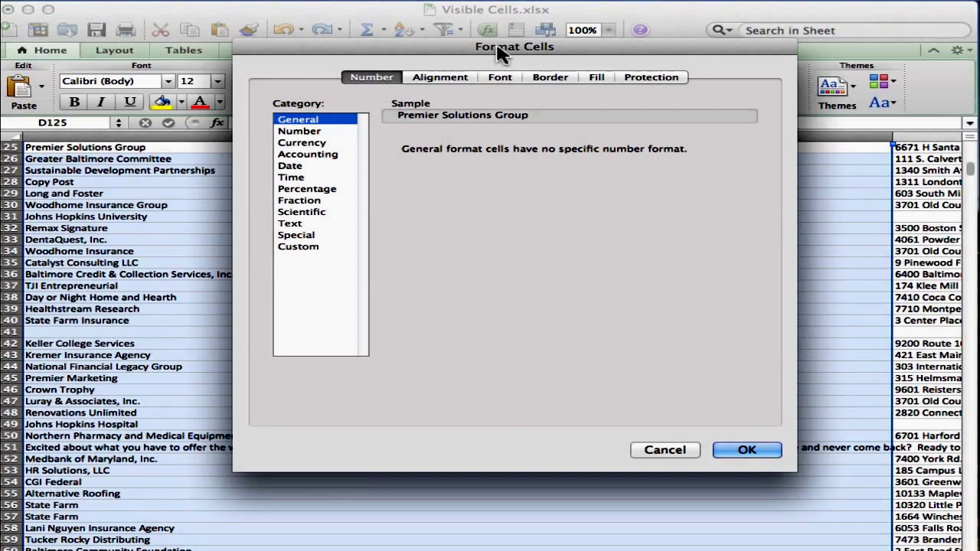
drag(499, 47, 501, 112)
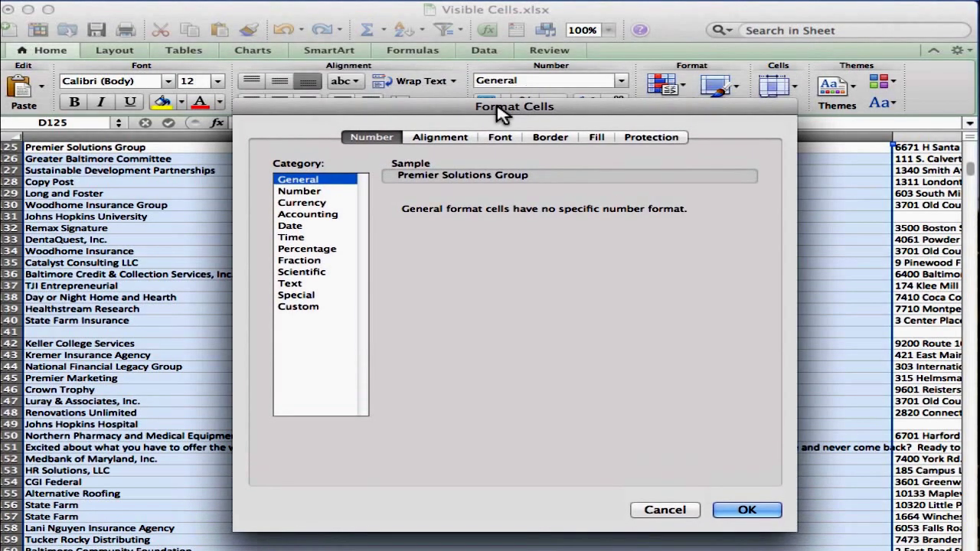
click(442, 140)
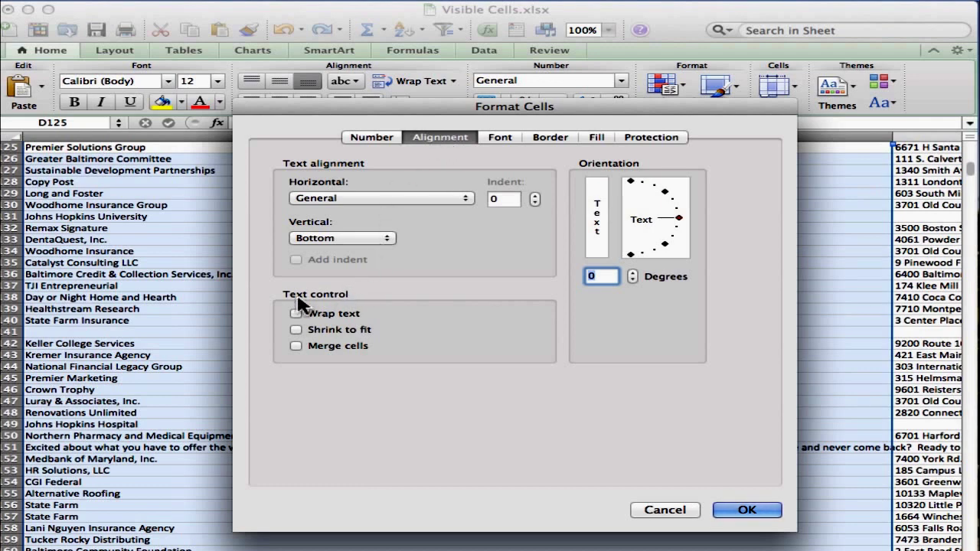
click(334, 319)
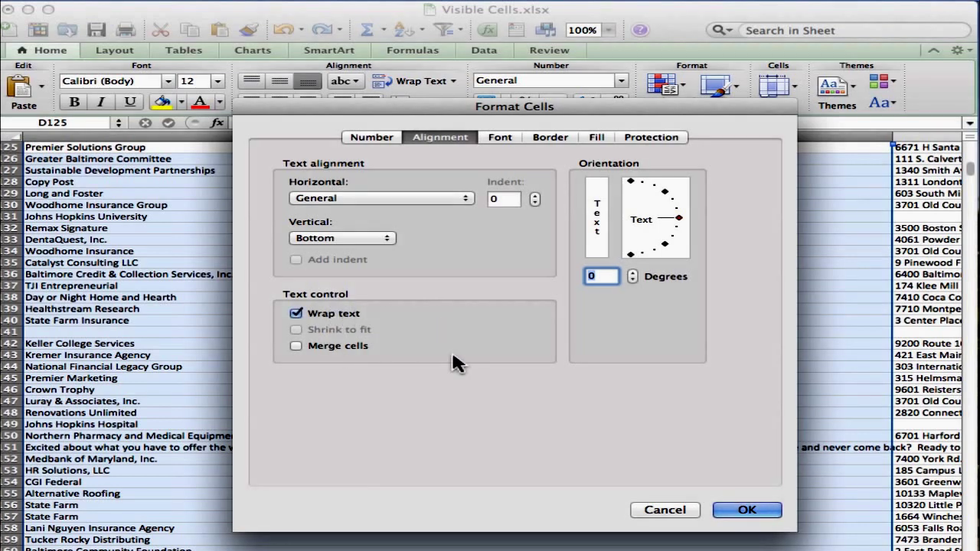
click(740, 510)
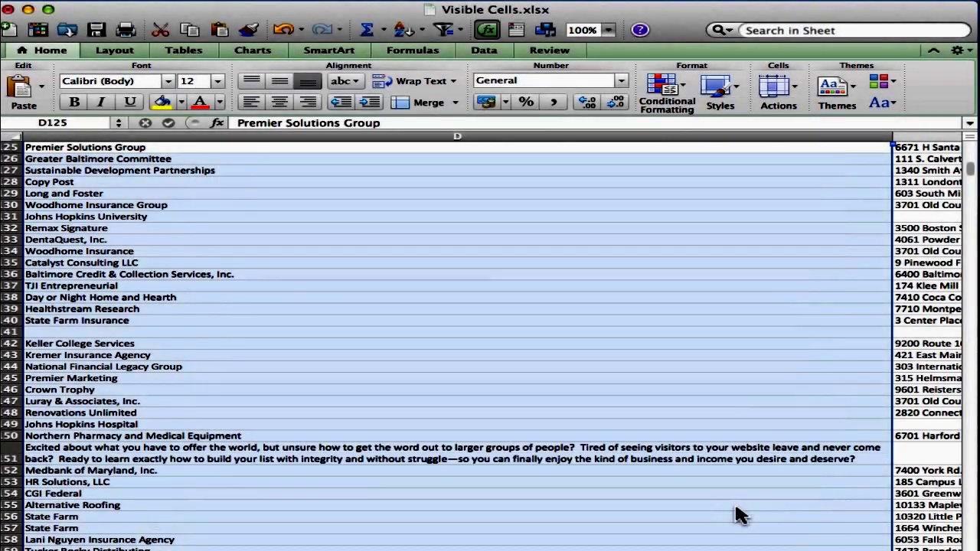
Narrow column D to width 69.50 (about 5.86 inches) so D151 wraps onto five lines
click(542, 455)
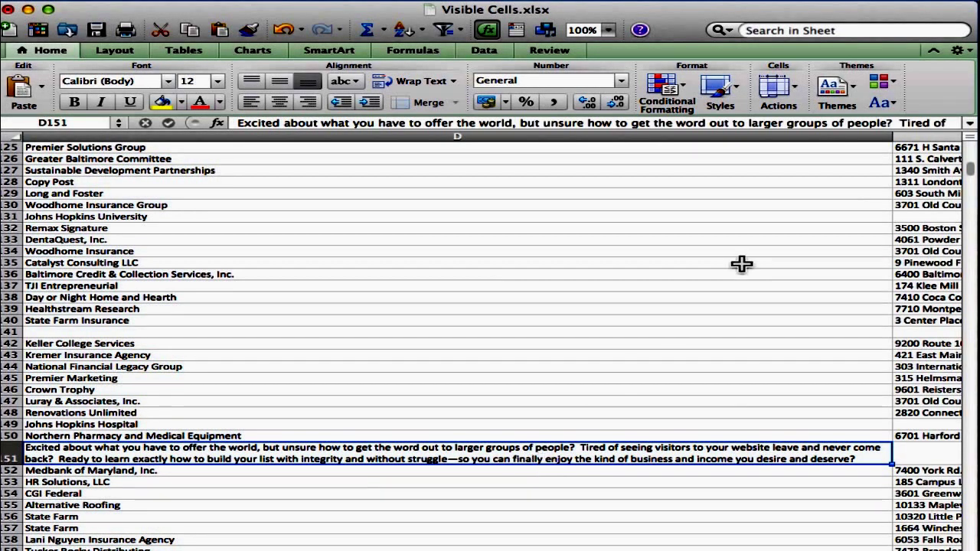
drag(892, 137, 520, 137)
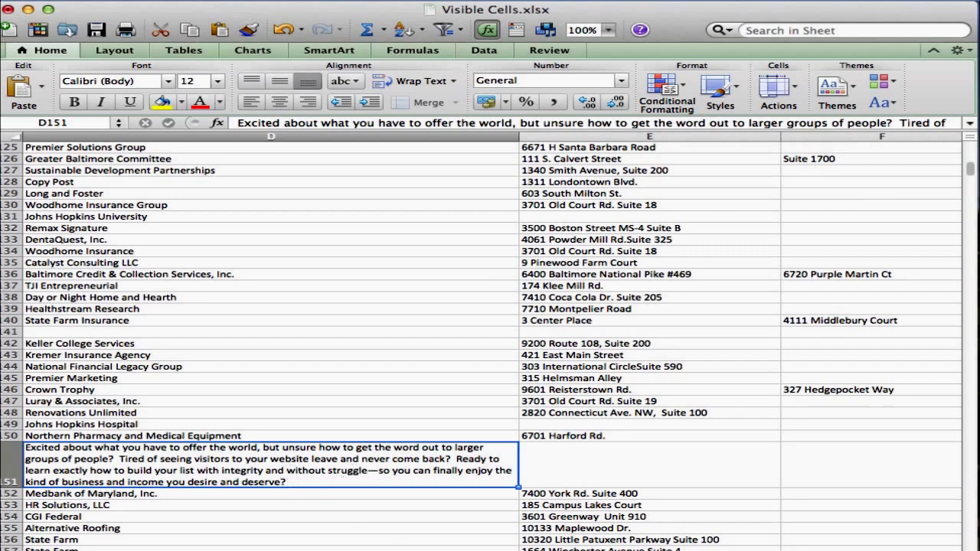
scroll(490, 345, left, 10)
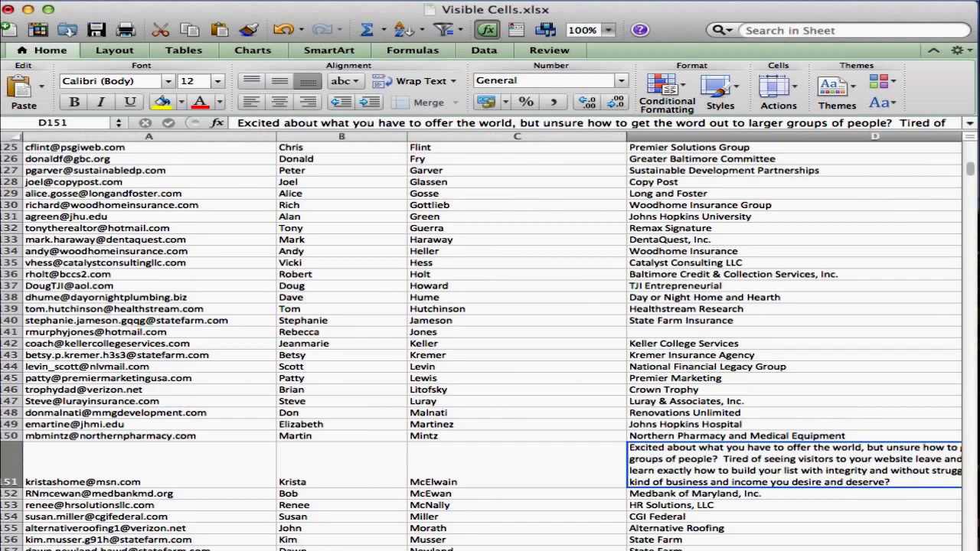
scroll(666, 345, right, 3)
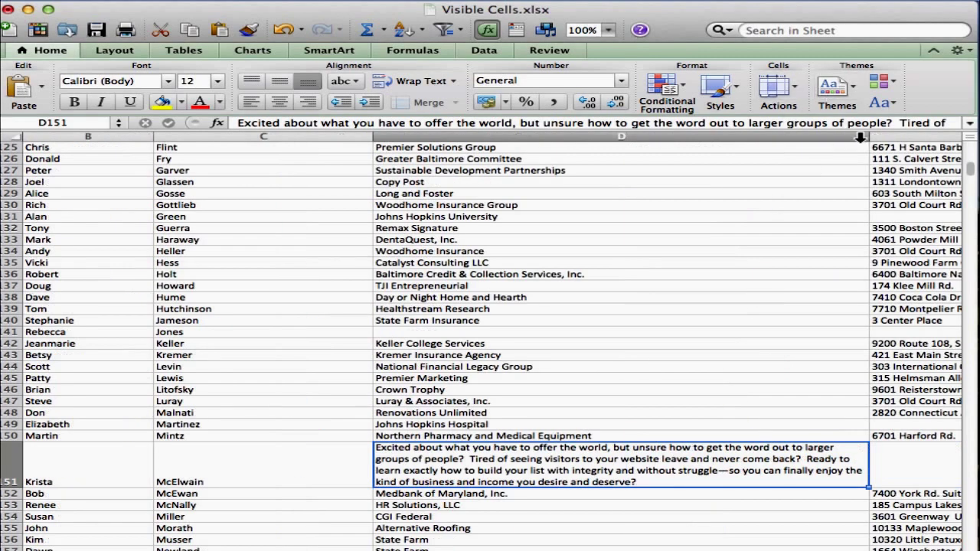
drag(871, 138, 798, 137)
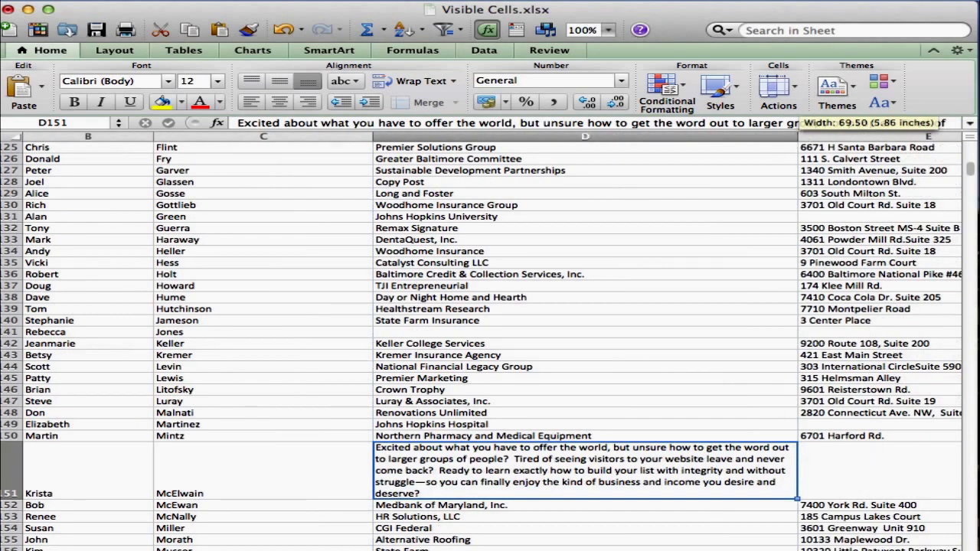
scroll(490, 345, left, 3)
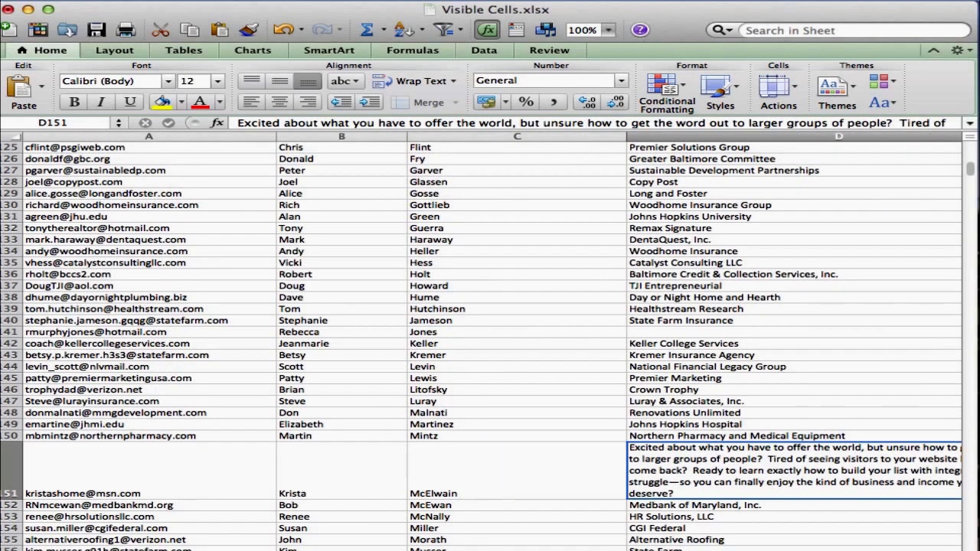
scroll(490, 345, up, 3)
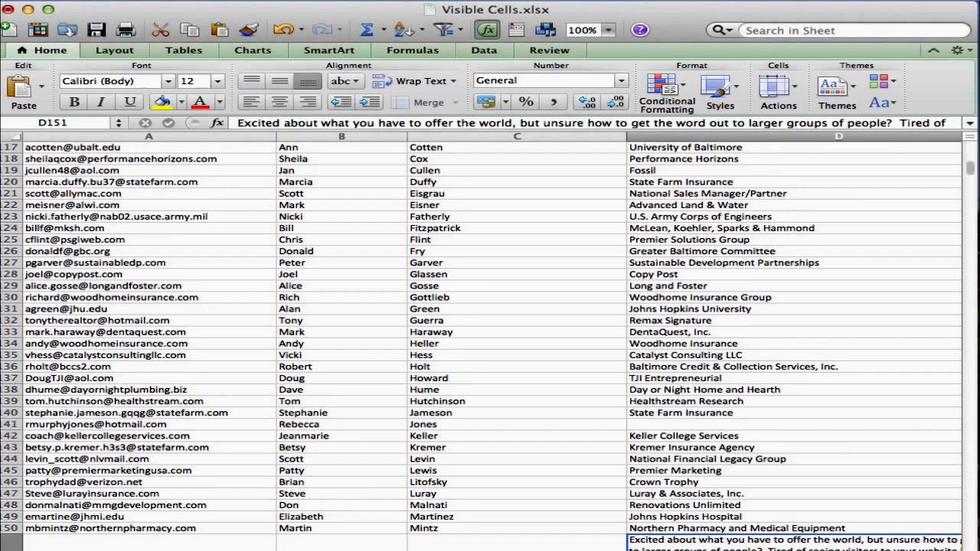
scroll(490, 344, right, 3)
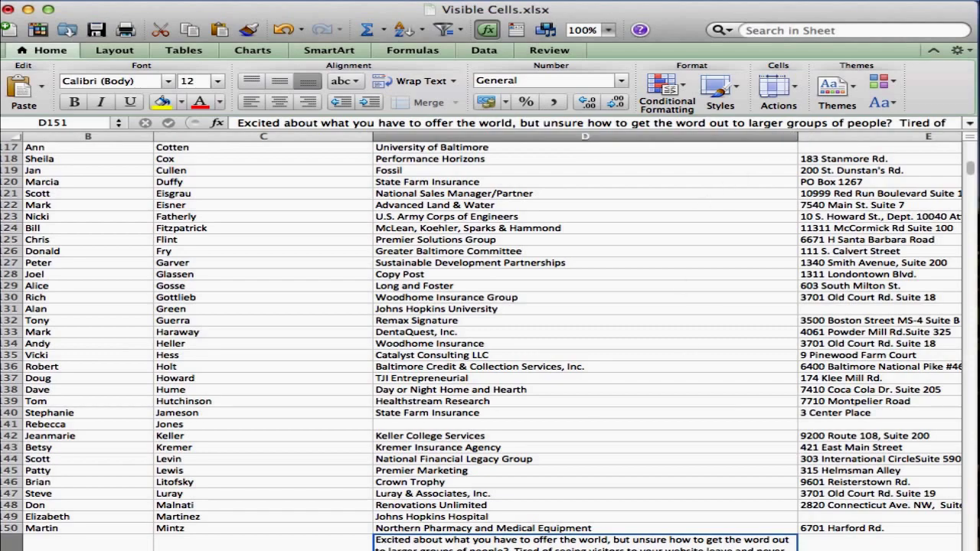
scroll(487, 429, left, 5)
scroll(486, 430, up, 20)
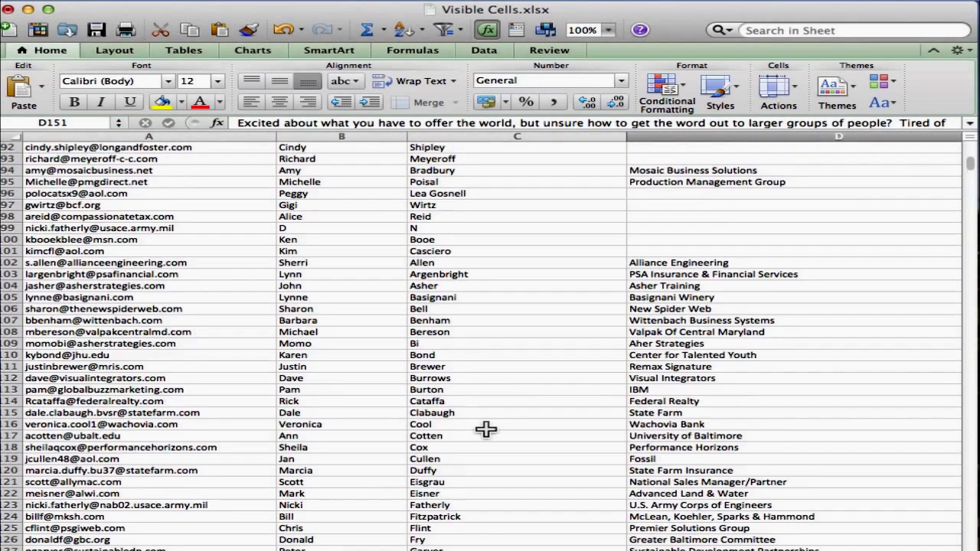
scroll(486, 430, up, 12)
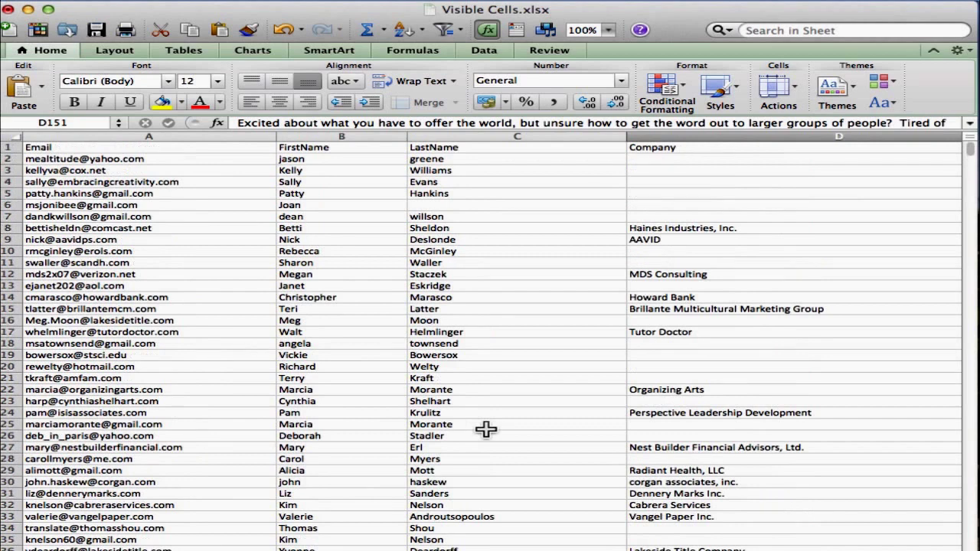